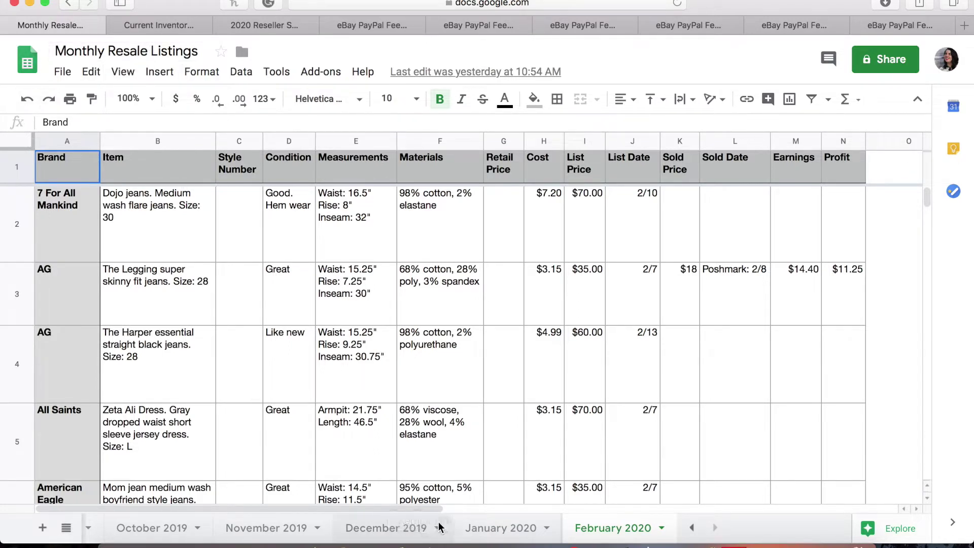
- Browse the monthly sheets back to March 2019 and forward again to February 2020
{"action": "scroll", "coordinate": [439, 528], "scroll_direction": "left", "scroll_amount": 5}
{"action": "scroll", "coordinate": [440, 527], "scroll_direction": "left", "scroll_amount": 5}
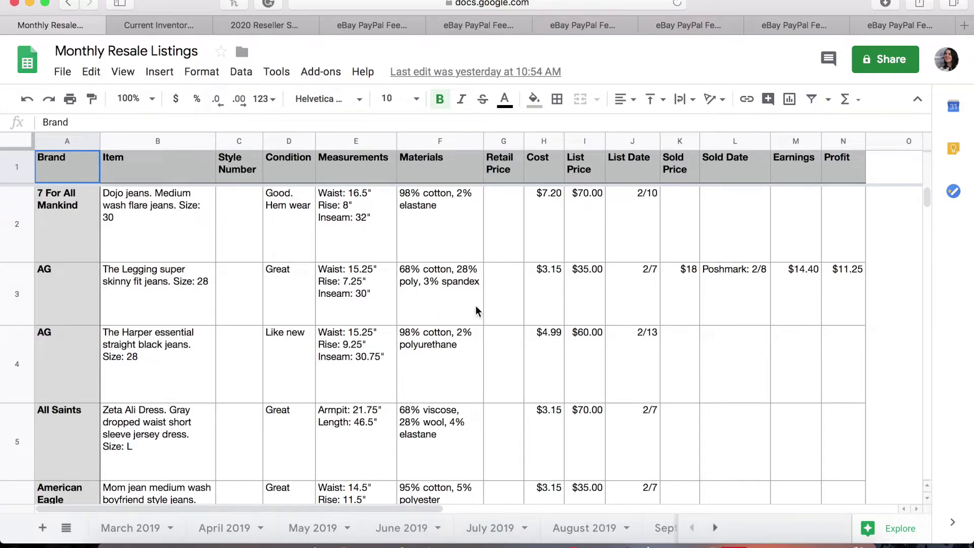
{"action": "scroll", "coordinate": [507, 527], "scroll_direction": "right", "scroll_amount": 10}
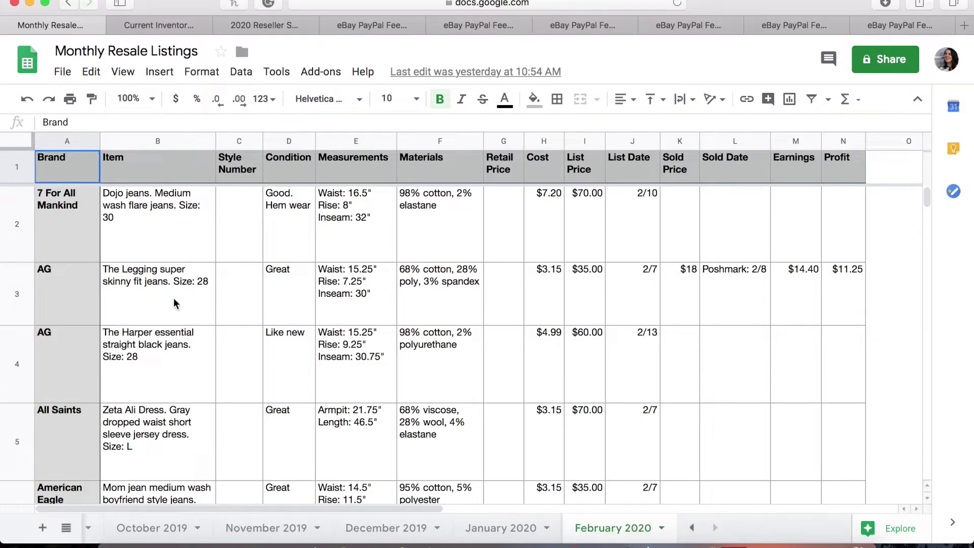
- Insert one blank row below the 7 For All Mankind jeans row in the February 2020 sheet
{"action": "left_click", "coordinate": [12, 228]}
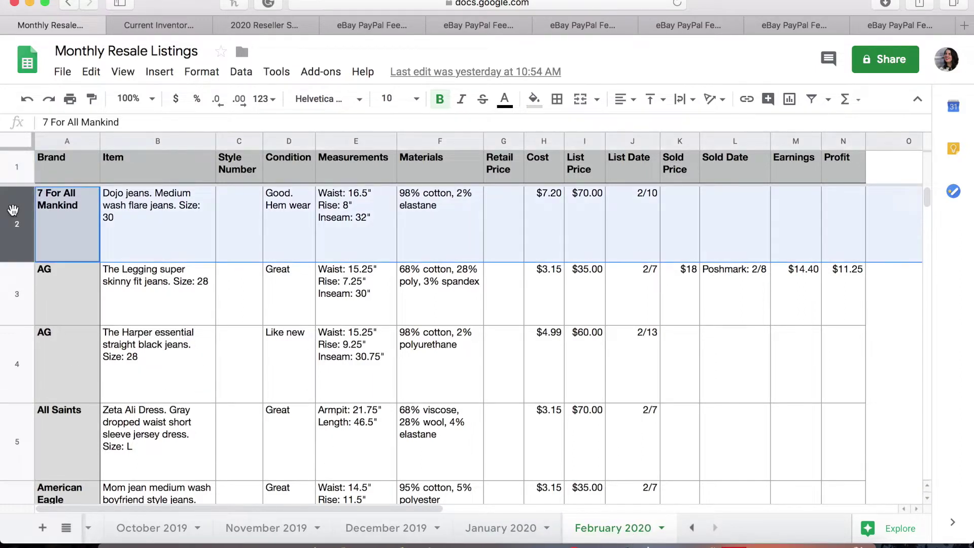
{"action": "right_click", "coordinate": [13, 210]}
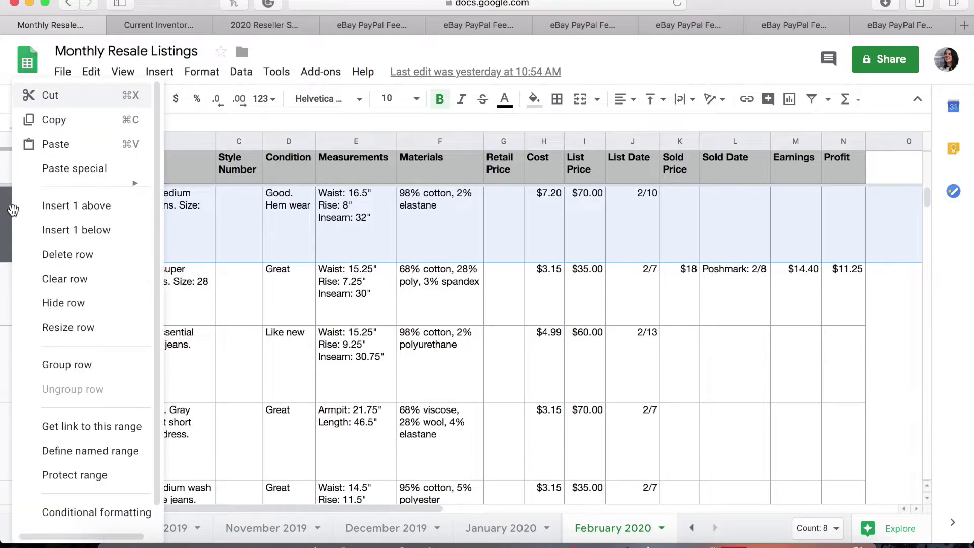
{"action": "left_click", "coordinate": [73, 232]}
{"action": "left_click", "coordinate": [63, 282]}
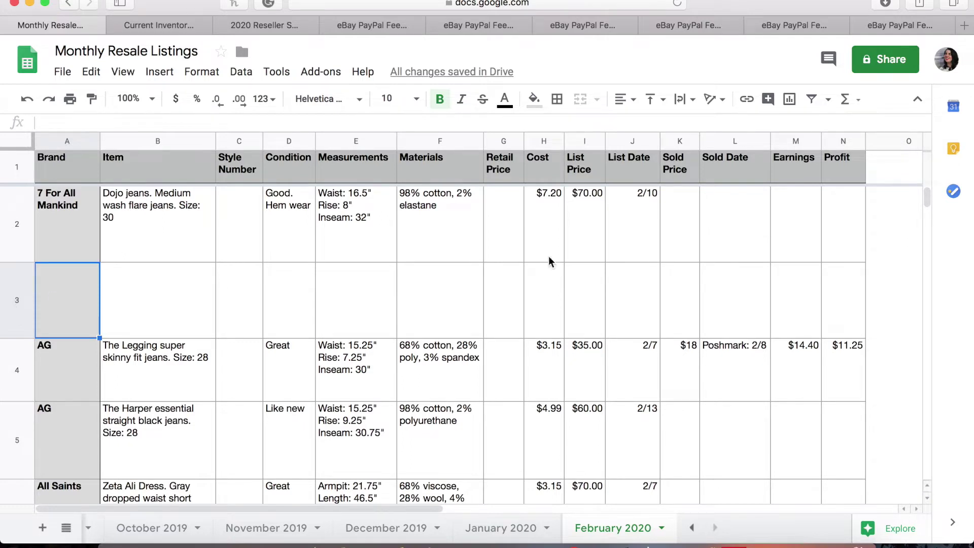
- Delete the blank row below the 7 For All Mankind jeans row
{"action": "left_click", "coordinate": [10, 291]}
{"action": "right_click", "coordinate": [11, 290]}
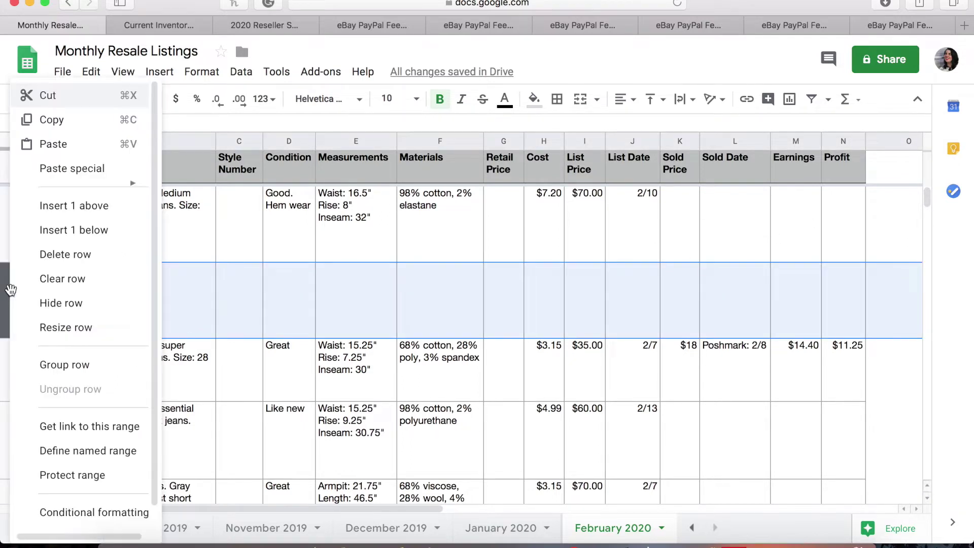
{"action": "left_click", "coordinate": [51, 252]}
{"action": "left_click", "coordinate": [747, 349]}
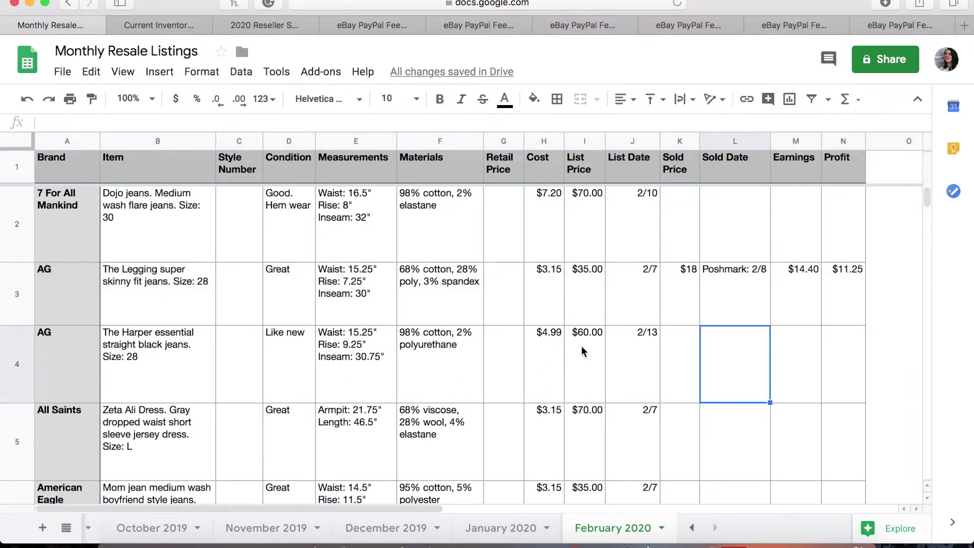
- View the color options for the February 2020 sheet and close them
{"action": "right_click", "coordinate": [614, 526]}
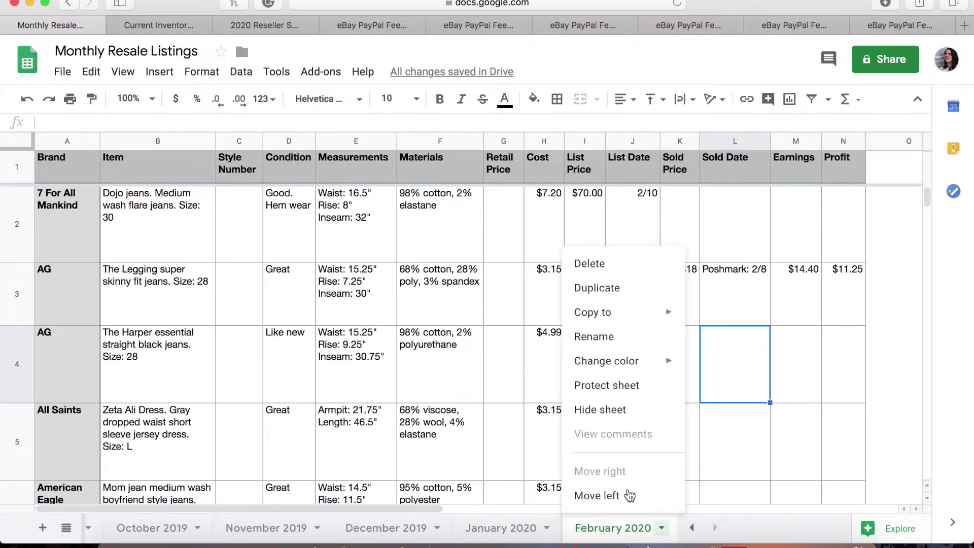
{"action": "mouse_move", "coordinate": [649, 360]}
{"action": "left_click", "coordinate": [769, 407]}
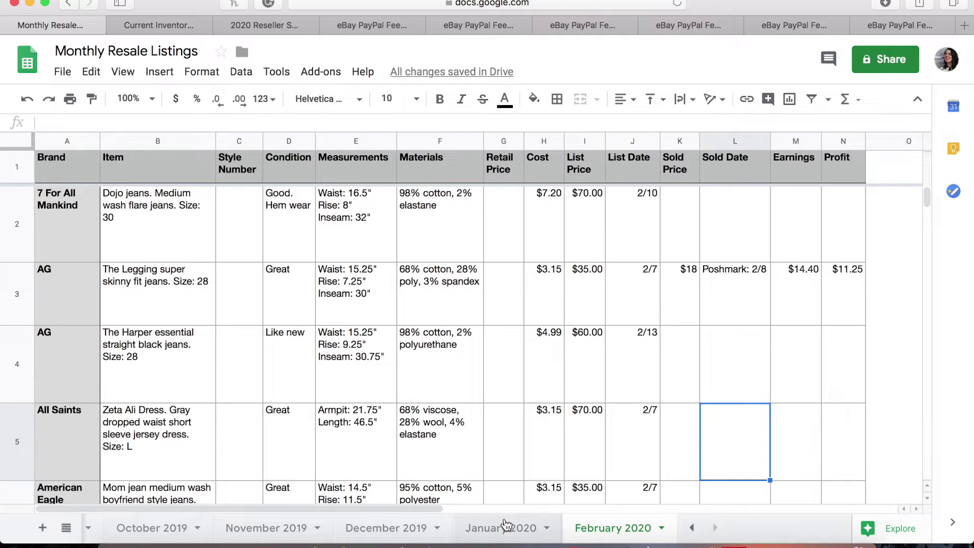
- View the March 2019 listings sheet and return to the February 2020 sheet
{"action": "scroll", "coordinate": [218, 530], "scroll_direction": "left", "scroll_amount": 10}
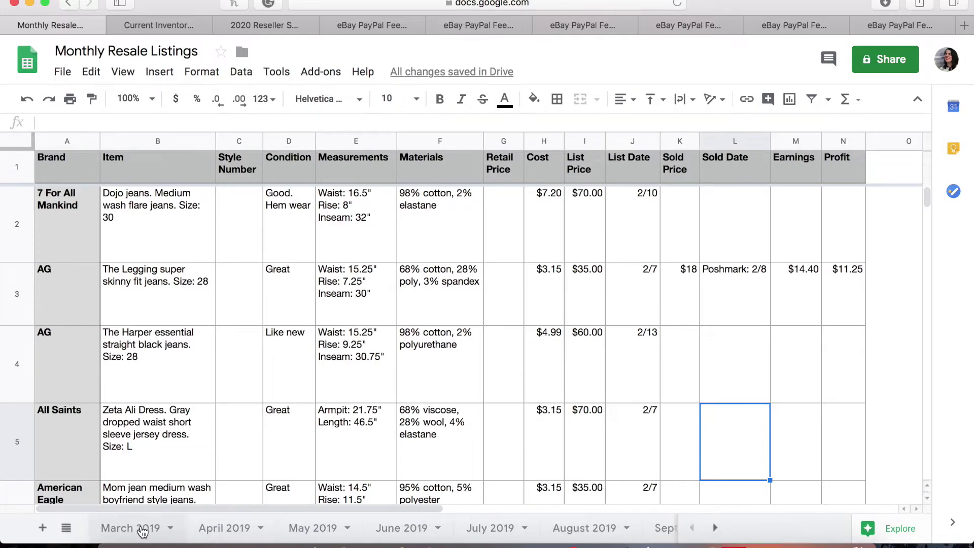
{"action": "left_click", "coordinate": [136, 526]}
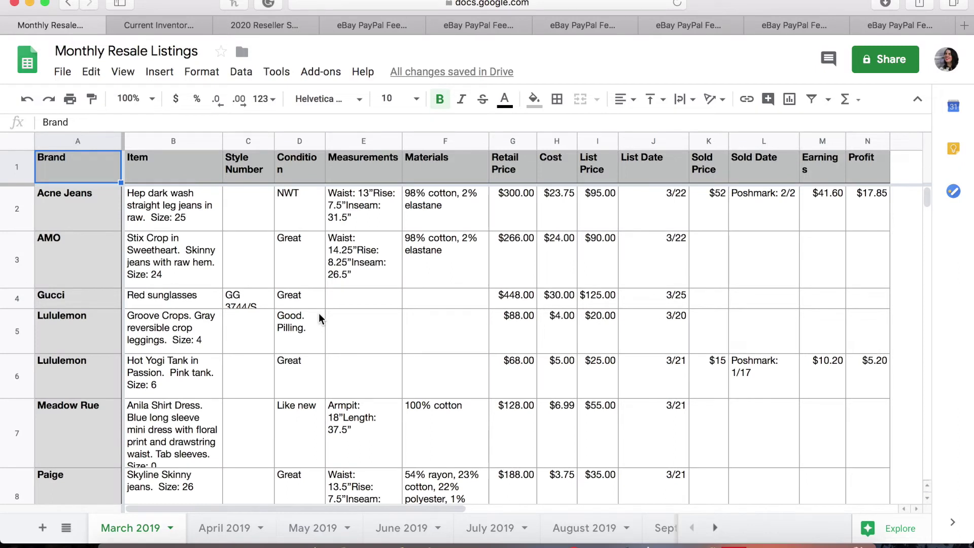
{"action": "scroll", "coordinate": [507, 527], "scroll_direction": "right", "scroll_amount": 5}
{"action": "scroll", "coordinate": [513, 527], "scroll_direction": "right", "scroll_amount": 5}
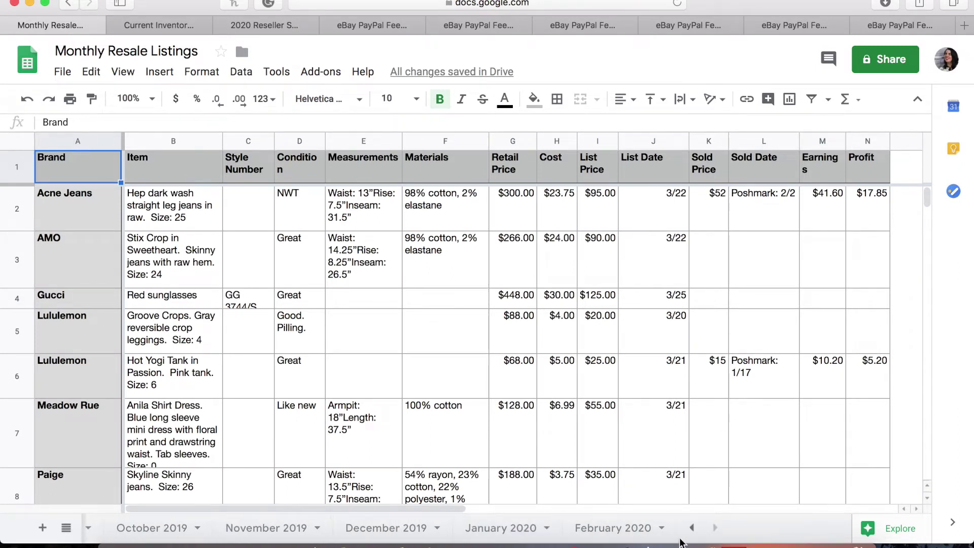
{"action": "left_click", "coordinate": [622, 538]}
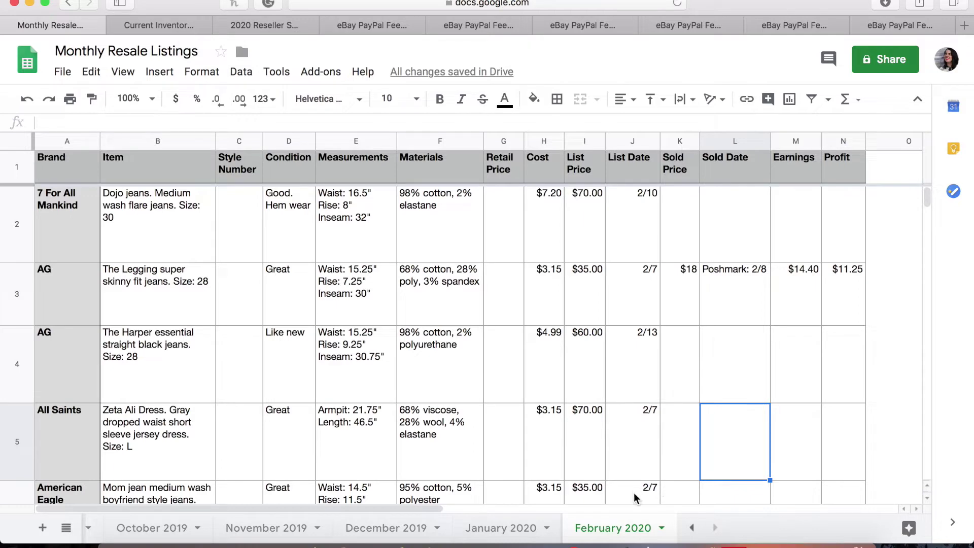
- Switch to the Current Inventory spreadsheet and review the inventory numbers, list months and status of sold and unsold items
{"action": "left_click", "coordinate": [166, 25]}
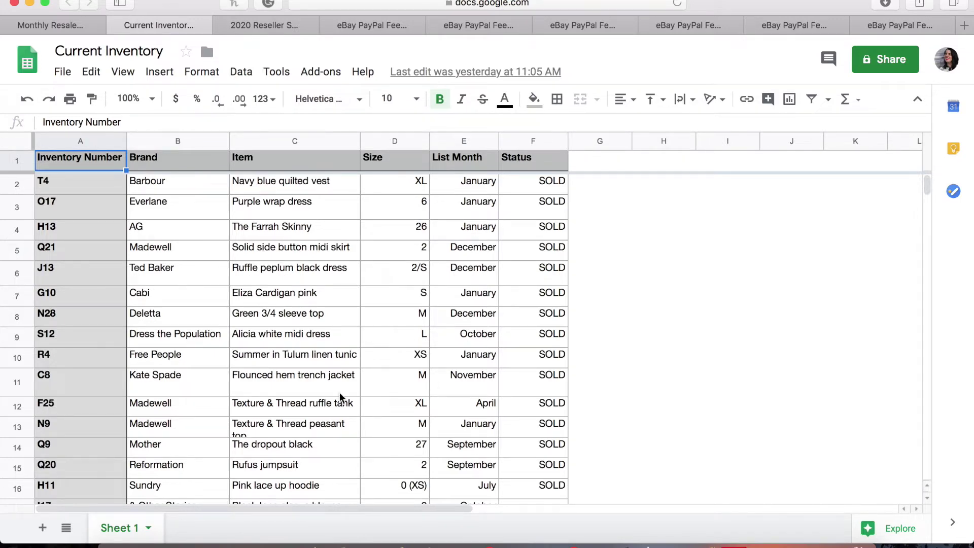
{"action": "scroll", "coordinate": [340, 397], "scroll_direction": "down", "scroll_amount": 10}
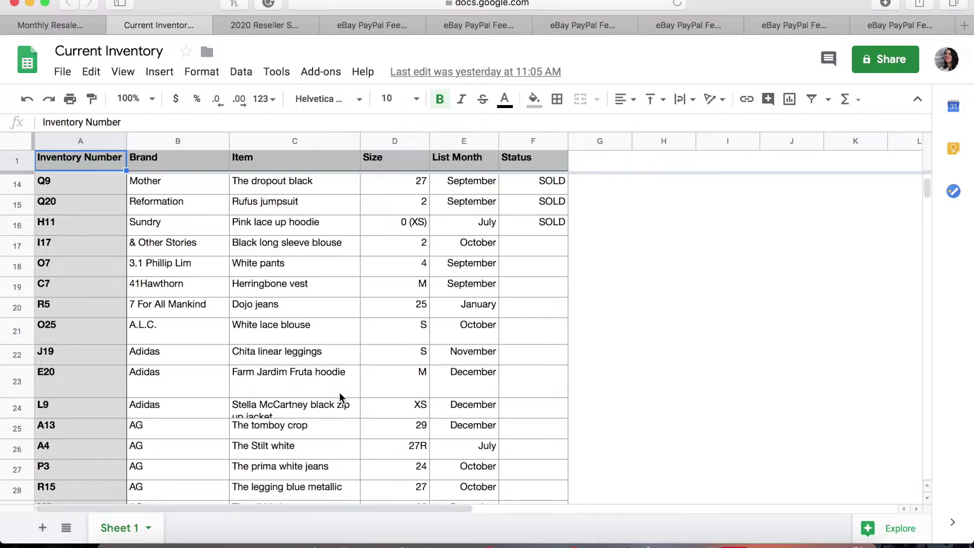
{"action": "scroll", "coordinate": [340, 396], "scroll_direction": "down", "scroll_amount": 5}
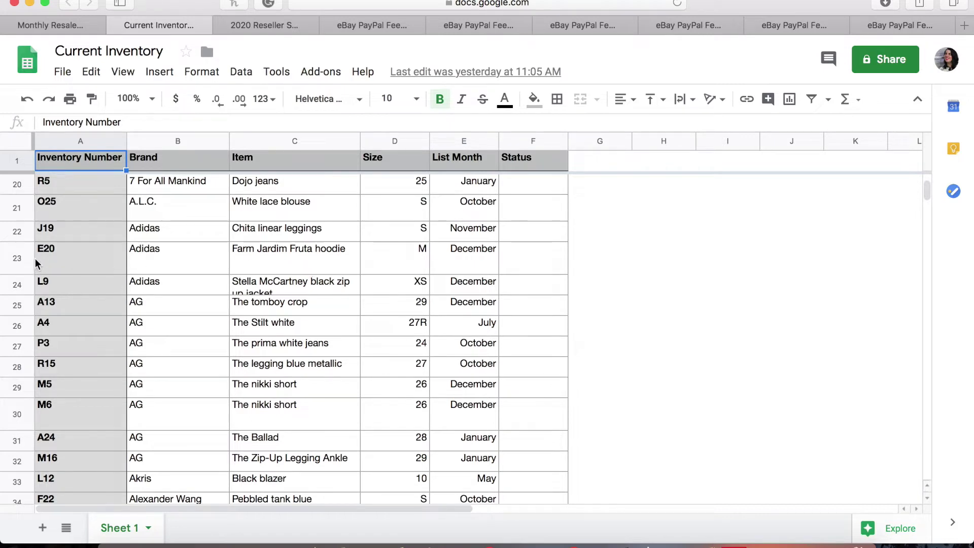
{"action": "scroll", "coordinate": [117, 277], "scroll_direction": "up", "scroll_amount": 2}
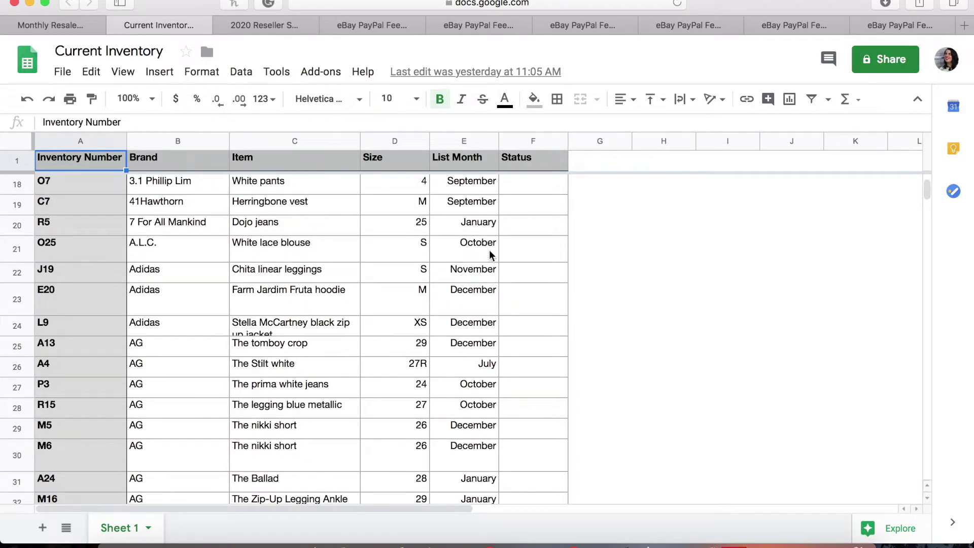
{"action": "left_click", "coordinate": [525, 252]}
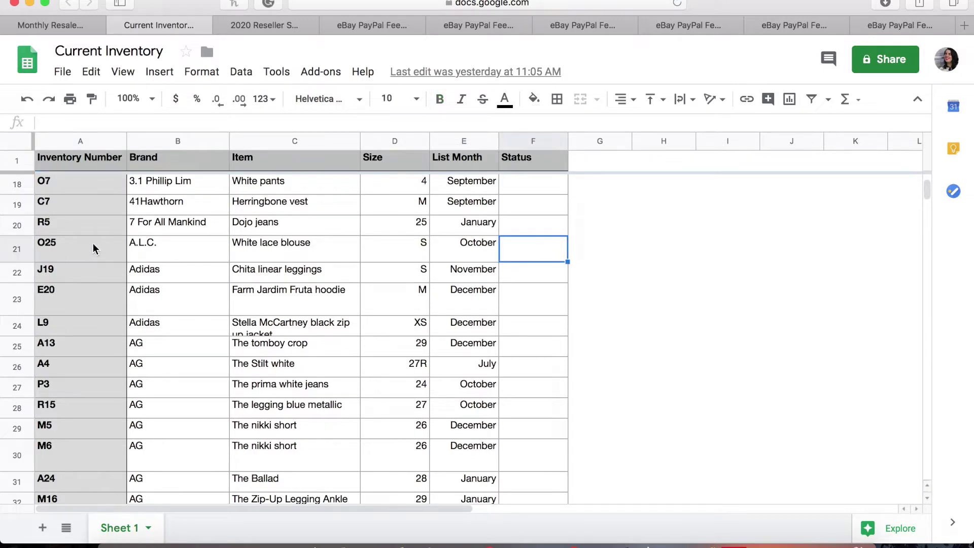
{"action": "scroll", "coordinate": [97, 256], "scroll_direction": "up", "scroll_amount": 8}
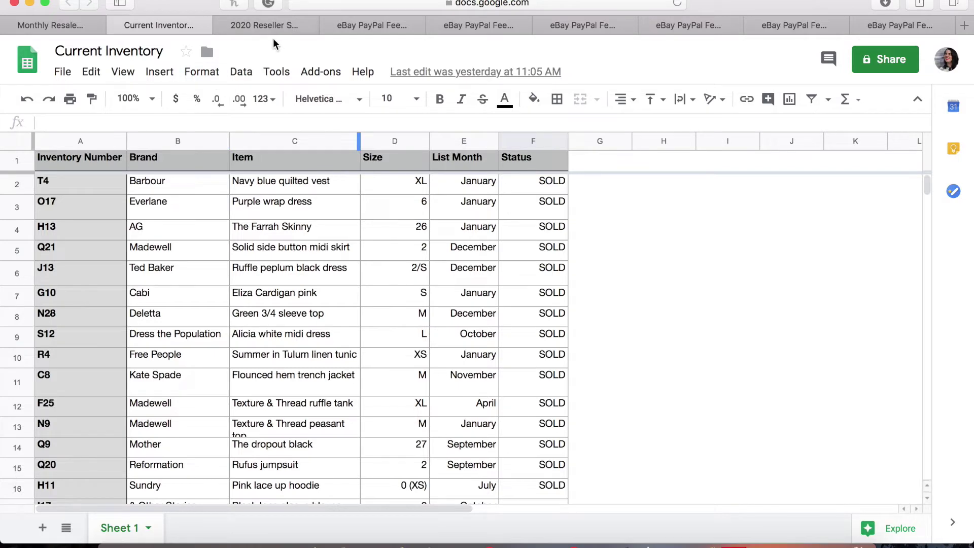
- Switch to the 2020 Reseller Sales Report and examine February's store spending and its sales down to the last entry
{"action": "left_click", "coordinate": [263, 24]}
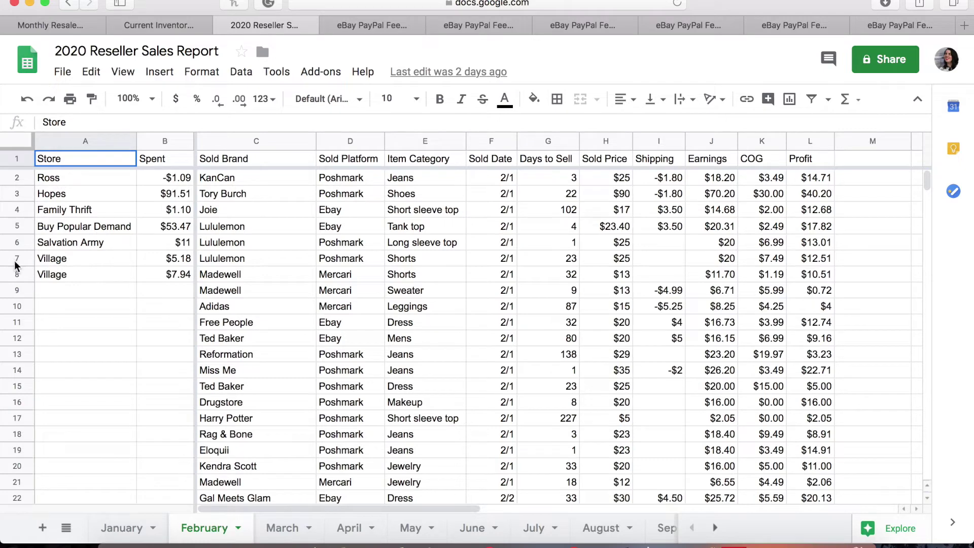
{"action": "left_click", "coordinate": [115, 359]}
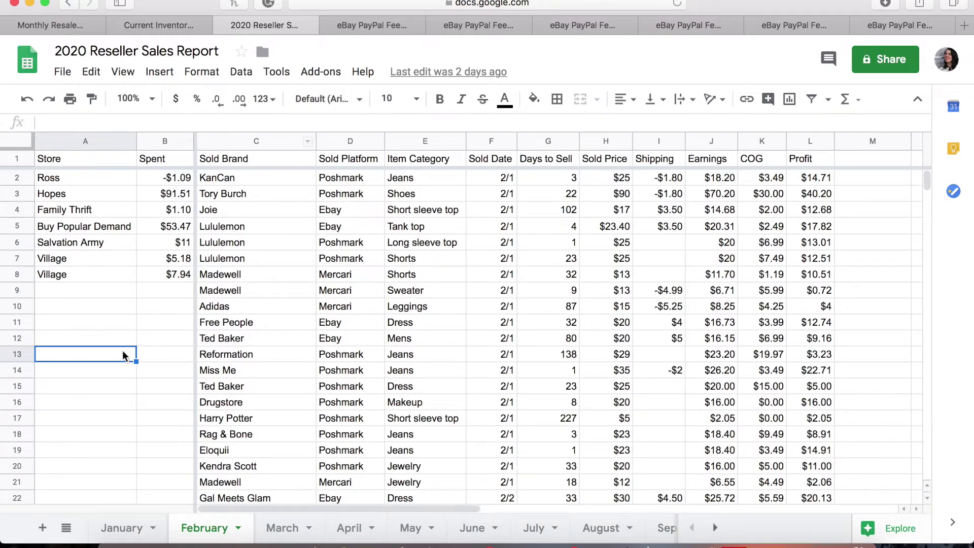
{"action": "left_click", "coordinate": [155, 353]}
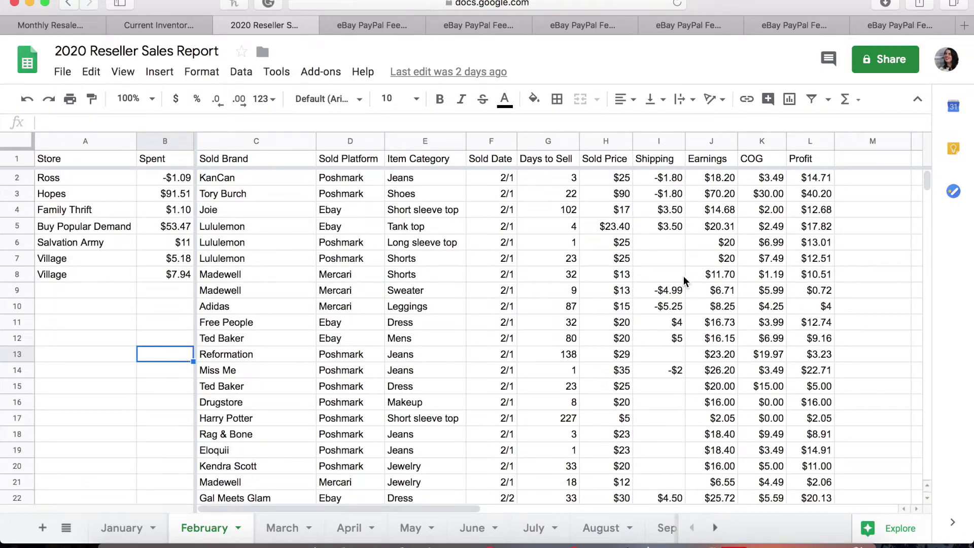
{"action": "scroll", "coordinate": [685, 264], "scroll_direction": "down", "scroll_amount": 1}
{"action": "scroll", "coordinate": [685, 262], "scroll_direction": "up", "scroll_amount": 1}
{"action": "scroll", "coordinate": [143, 311], "scroll_direction": "down", "scroll_amount": 15}
{"action": "scroll", "coordinate": [143, 311], "scroll_direction": "down", "scroll_amount": 15}
{"action": "scroll", "coordinate": [144, 311], "scroll_direction": "up", "scroll_amount": 5}
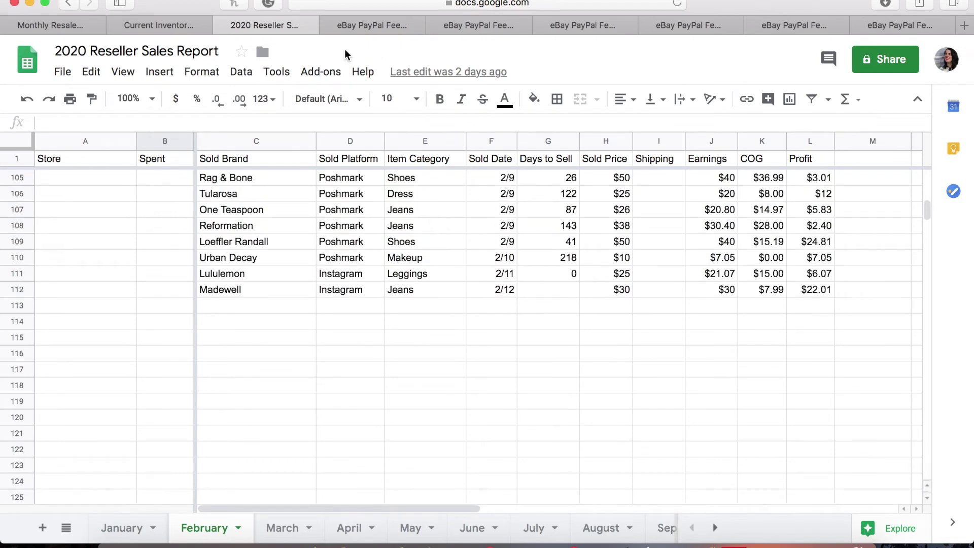
- Switch to the 2020 eBay Fee Calculator page and review its price, shipping, option and category fields and the profit result
{"action": "left_click", "coordinate": [360, 29]}
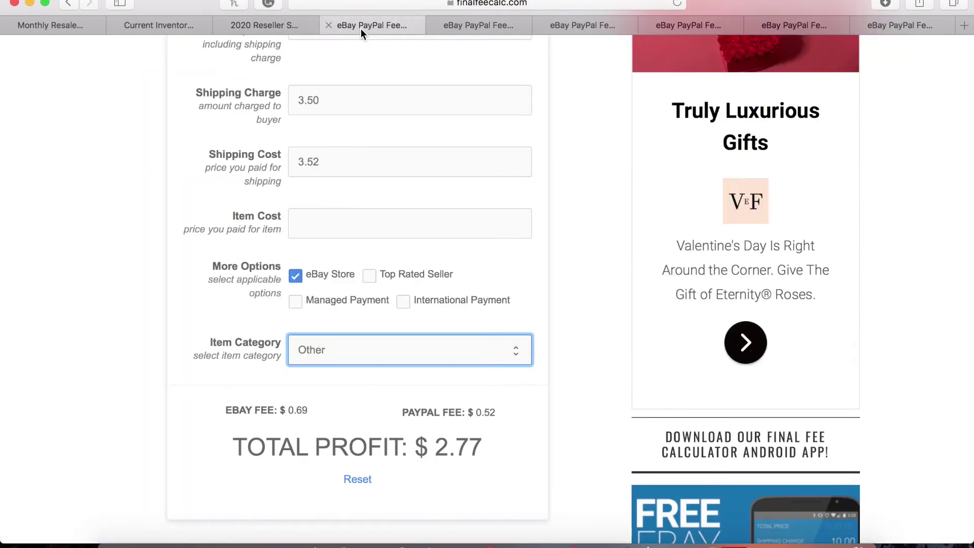
{"action": "scroll", "coordinate": [3, 428], "scroll_direction": "up", "scroll_amount": 4}
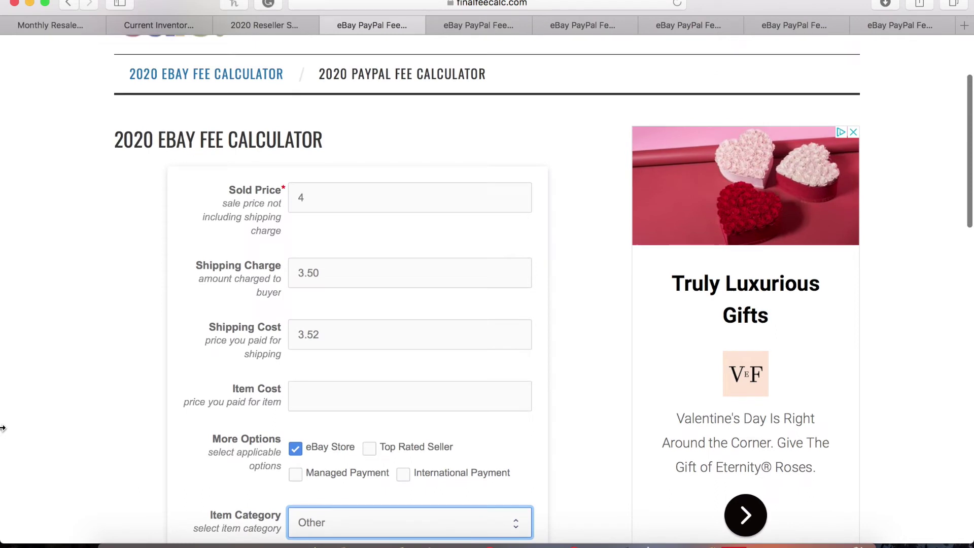
{"action": "scroll", "coordinate": [3, 427], "scroll_direction": "down", "scroll_amount": 3}
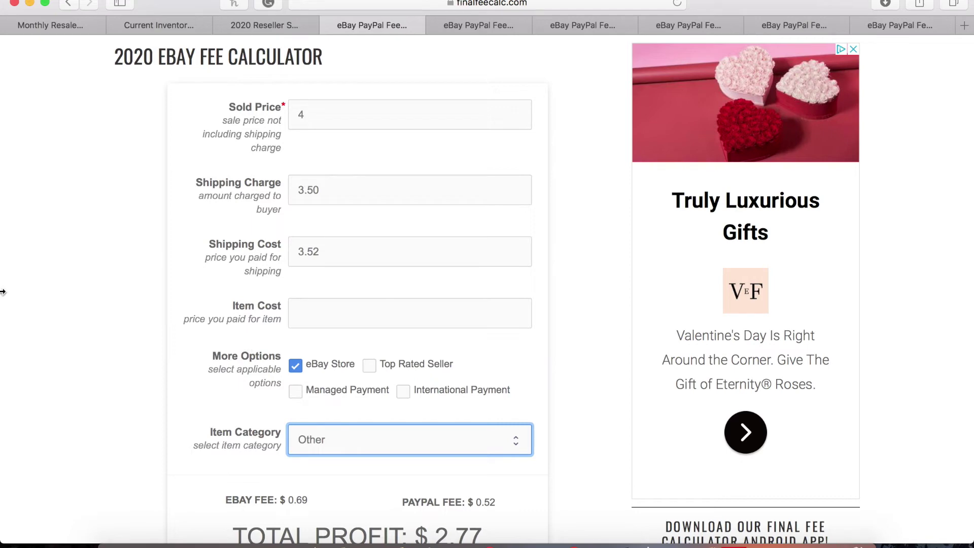
{"action": "scroll", "coordinate": [52, 393], "scroll_direction": "down", "scroll_amount": 2}
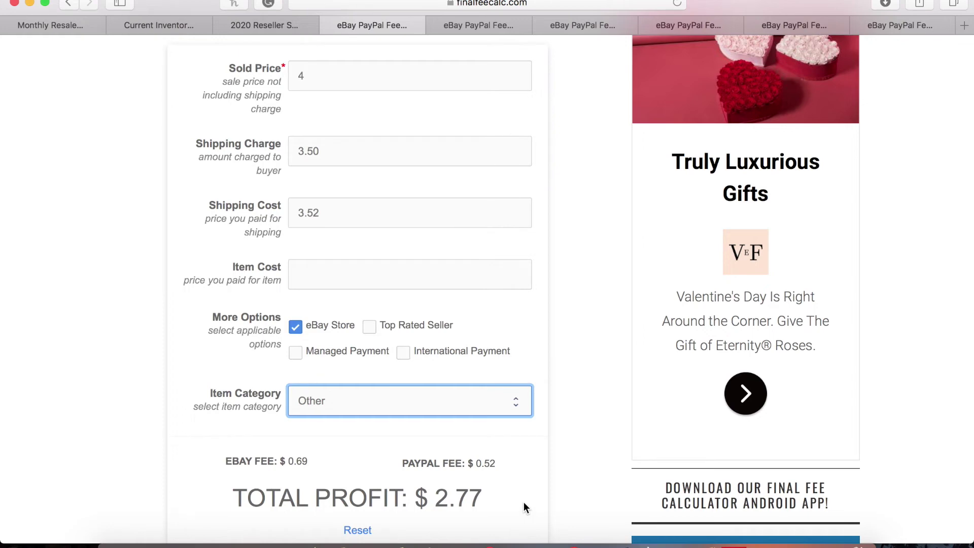
- Return to the 2020 Reseller Sales Report, review February's shipping entries and examine the January sheet's total rows
{"action": "left_click", "coordinate": [292, 29]}
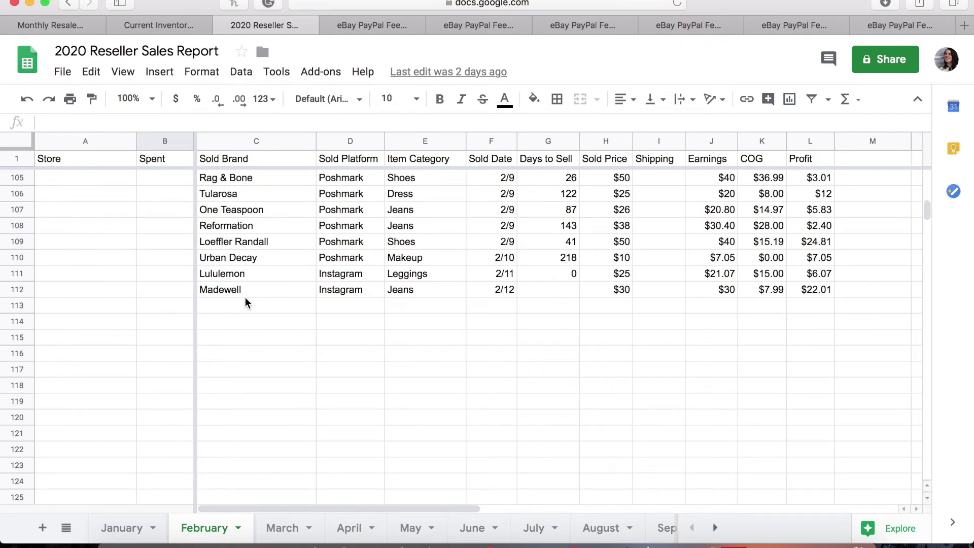
{"action": "scroll", "coordinate": [242, 307], "scroll_direction": "up", "scroll_amount": 5}
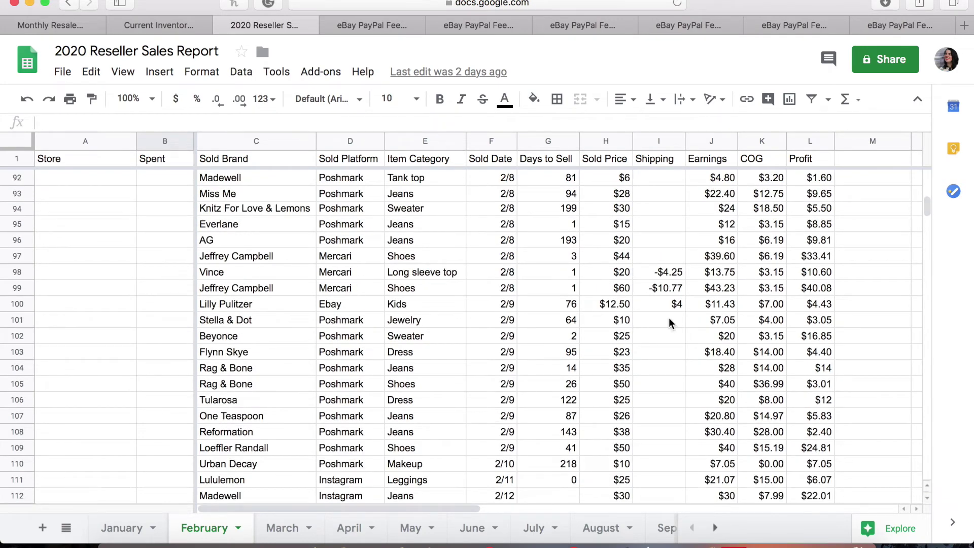
{"action": "left_click", "coordinate": [128, 527]}
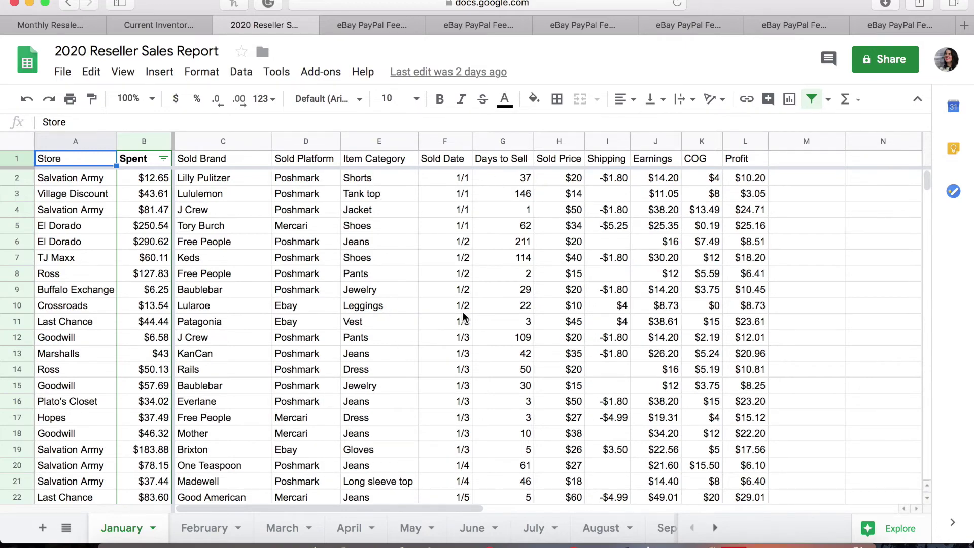
{"action": "scroll", "coordinate": [463, 315], "scroll_direction": "down", "scroll_amount": 20}
{"action": "scroll", "coordinate": [464, 315], "scroll_direction": "down", "scroll_amount": 20}
{"action": "scroll", "coordinate": [463, 315], "scroll_direction": "up", "scroll_amount": 13}
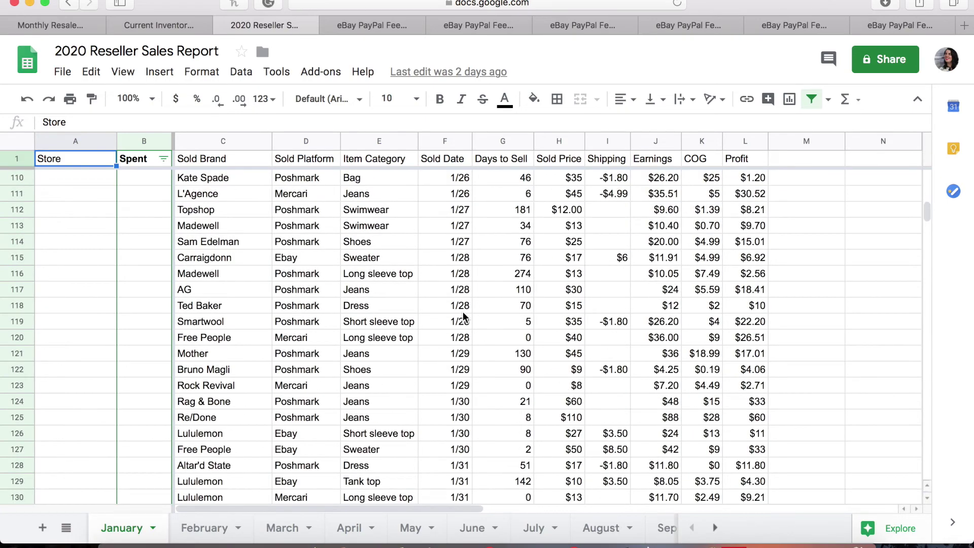
{"action": "scroll", "coordinate": [463, 315], "scroll_direction": "down", "scroll_amount": 4}
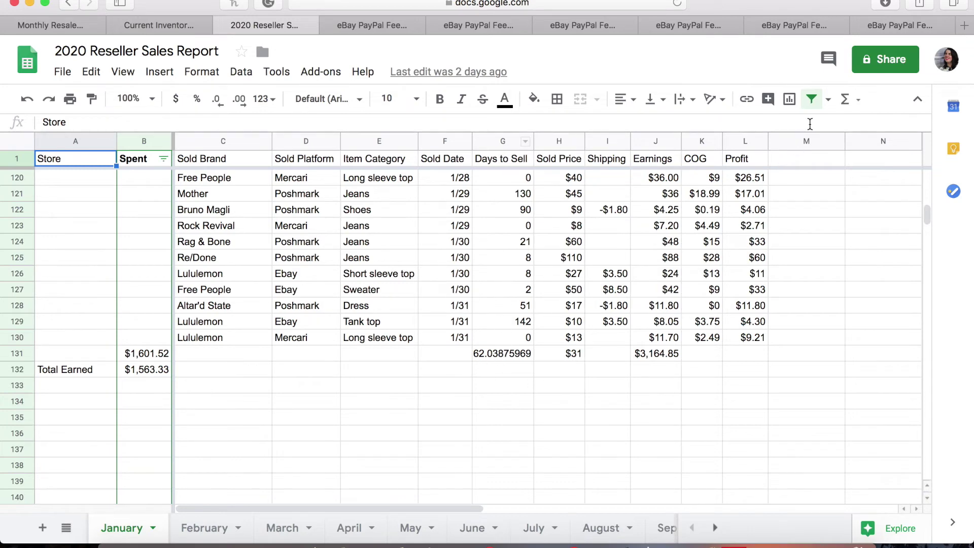
- View the list of available functions and select the empty Profit cell below the last January sale
{"action": "left_click", "coordinate": [860, 104]}
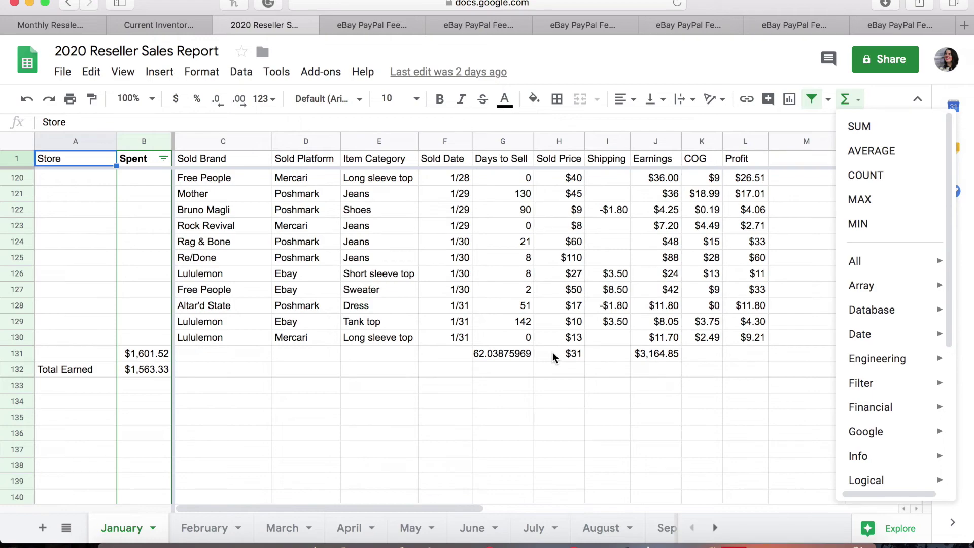
{"action": "left_click", "coordinate": [741, 354]}
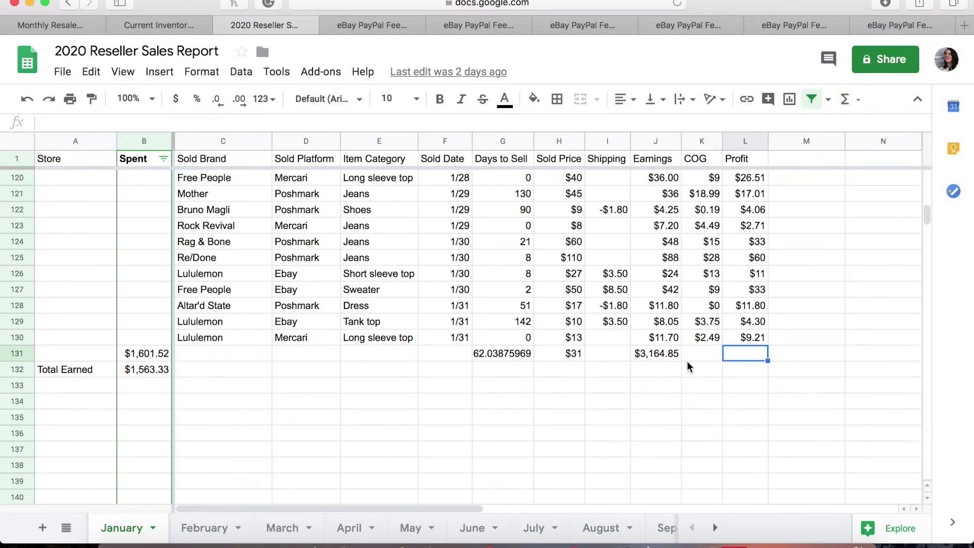
{"action": "scroll", "coordinate": [787, 236], "scroll_direction": "up", "scroll_amount": 20}
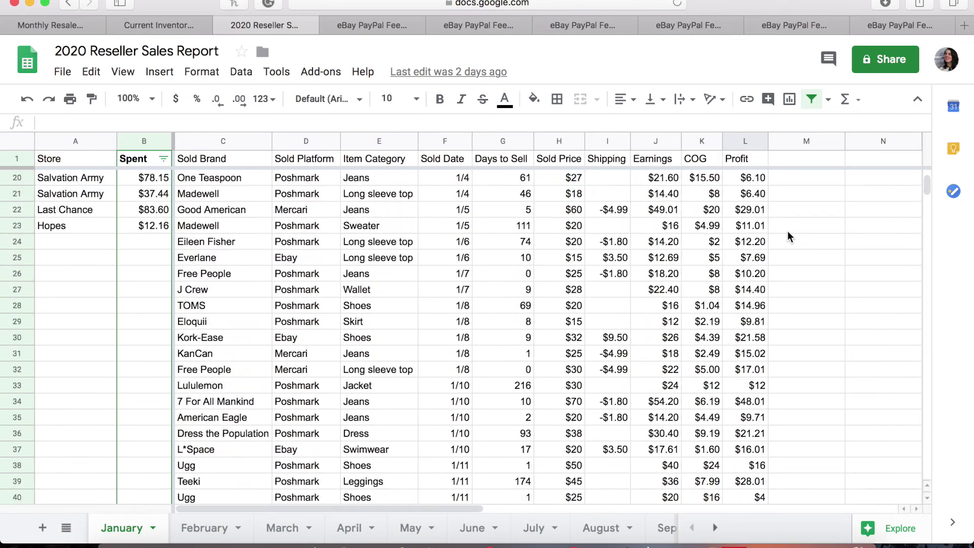
- Sum January's Profit values L2:L130 in the cell below the last sale and widen the Profit column slightly to fit the total
{"action": "left_click_drag", "start_coordinate": [748, 179], "coordinate": [750, 385]}
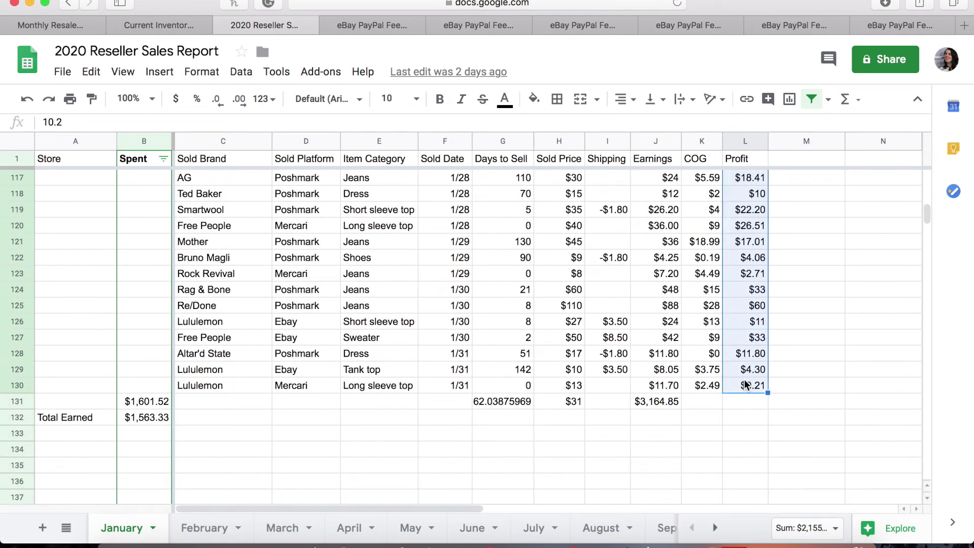
{"action": "left_click", "coordinate": [857, 100]}
{"action": "left_click", "coordinate": [859, 126]}
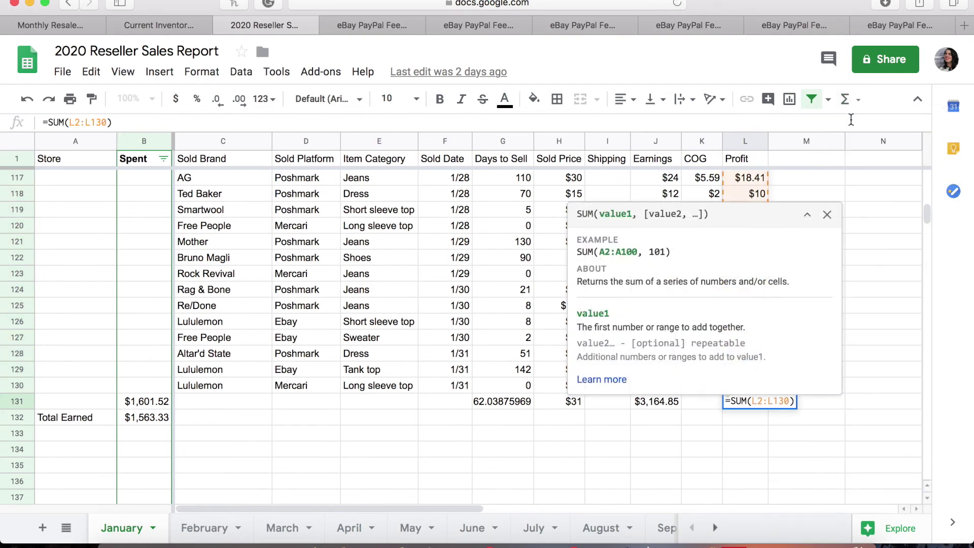
{"action": "key", "text": "Return"}
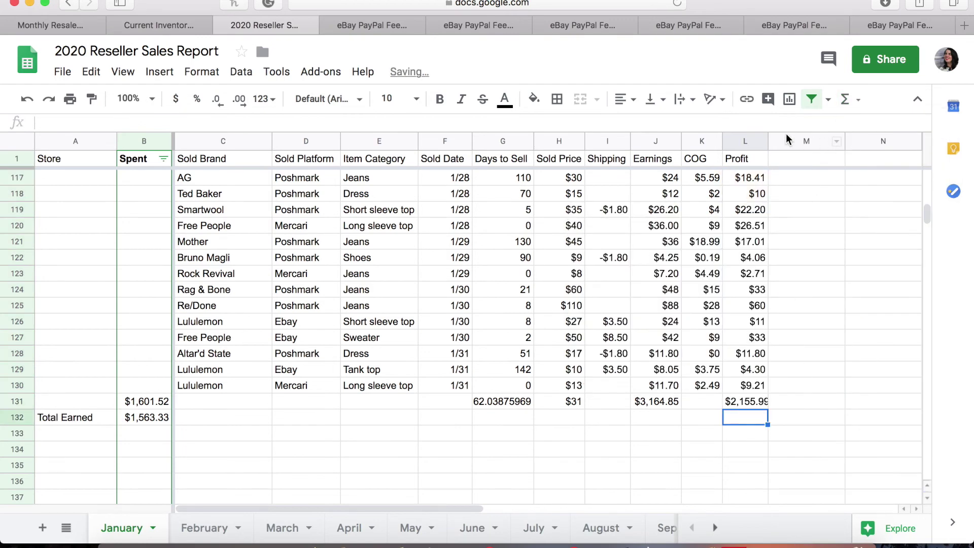
{"action": "left_click_drag", "start_coordinate": [767, 136], "coordinate": [773, 136]}
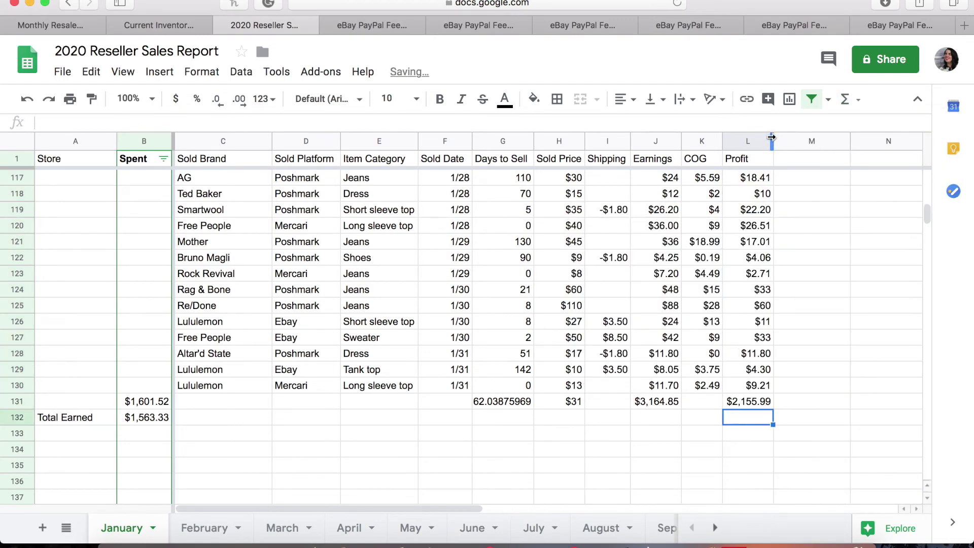
{"action": "left_click", "coordinate": [786, 415]}
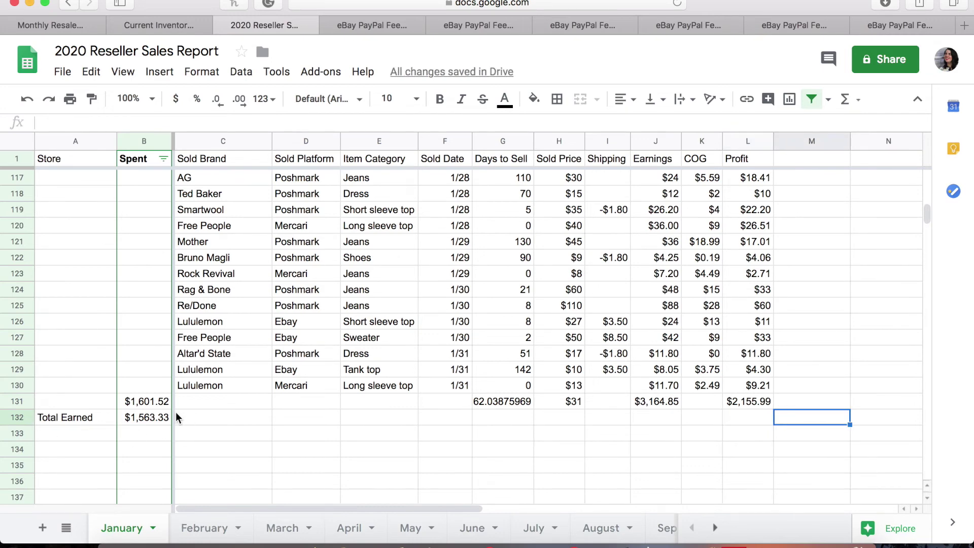
- Sum January's COG values K2:K130 in the cell directly below the last sale
{"action": "scroll", "coordinate": [748, 312], "scroll_direction": "up", "scroll_amount": 20}
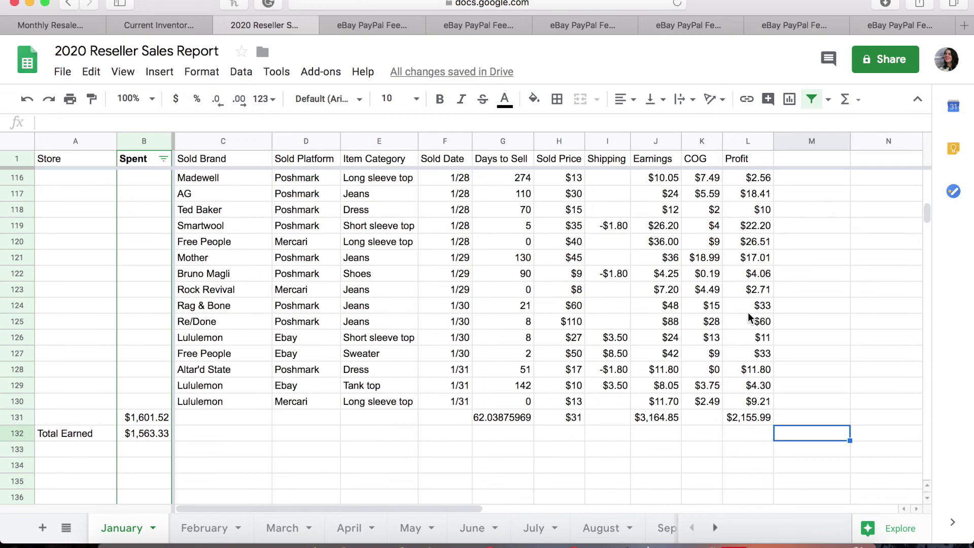
{"action": "mouse_move", "coordinate": [697, 175]}
{"action": "left_mouse_down"}
{"action": "mouse_move", "coordinate": [700, 546]}
{"action": "mouse_move", "coordinate": [713, 359]}
{"action": "left_mouse_up"}
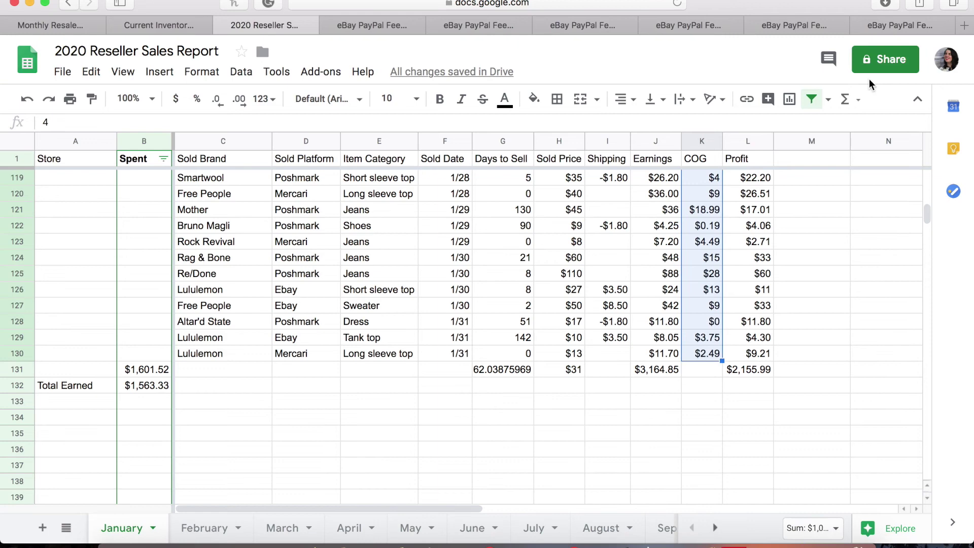
{"action": "left_click", "coordinate": [847, 99]}
{"action": "left_click", "coordinate": [858, 126]}
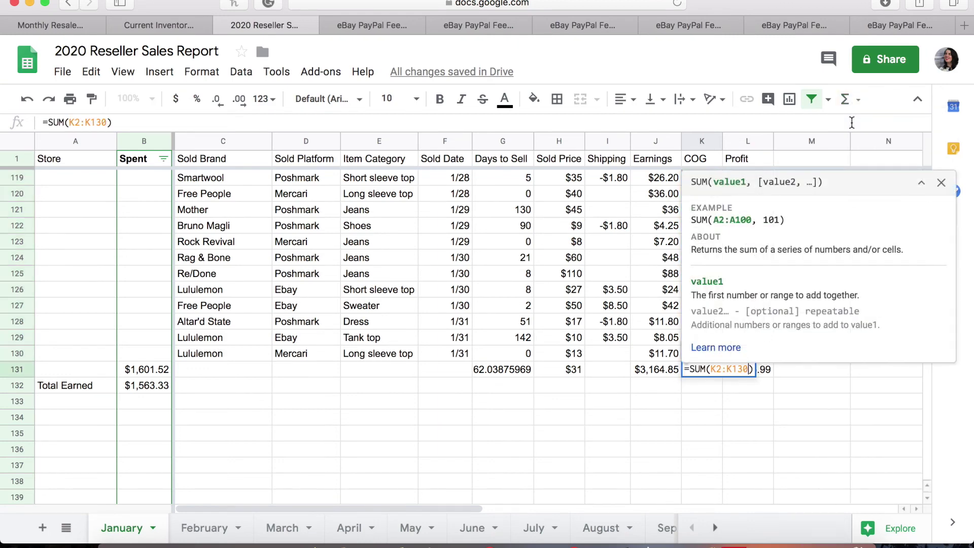
{"action": "key", "text": "Return"}
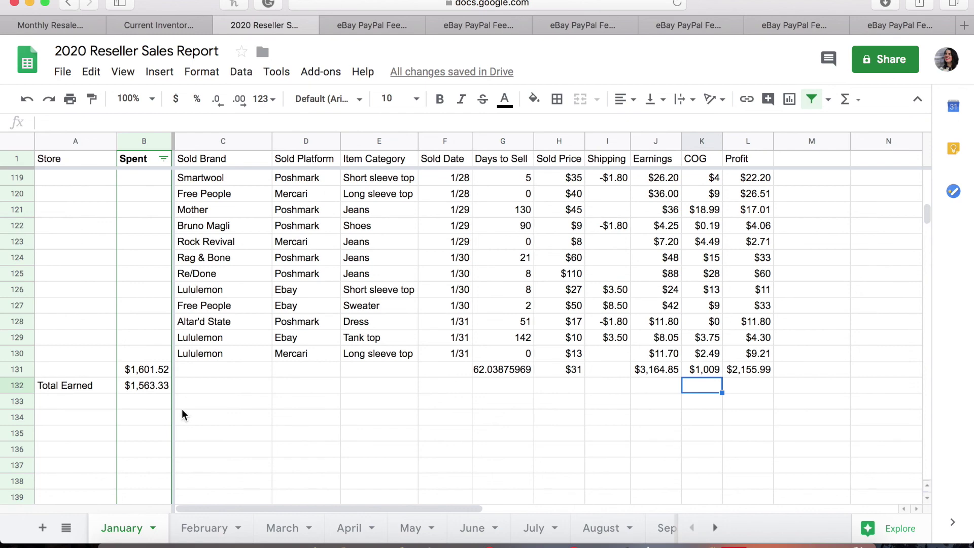
- Switch to the February sheet, review its first sales and store spending, and select the empty Spent cell below the last purchase
{"action": "left_click", "coordinate": [208, 528]}
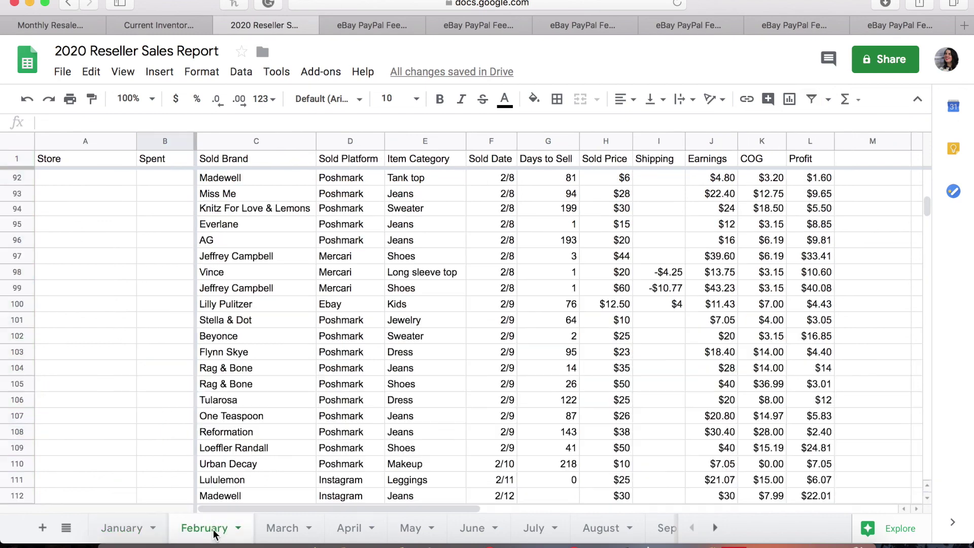
{"action": "scroll", "coordinate": [143, 304], "scroll_direction": "up", "scroll_amount": 20}
{"action": "scroll", "coordinate": [143, 303], "scroll_direction": "down", "scroll_amount": 3}
{"action": "scroll", "coordinate": [143, 305], "scroll_direction": "down", "scroll_amount": 2}
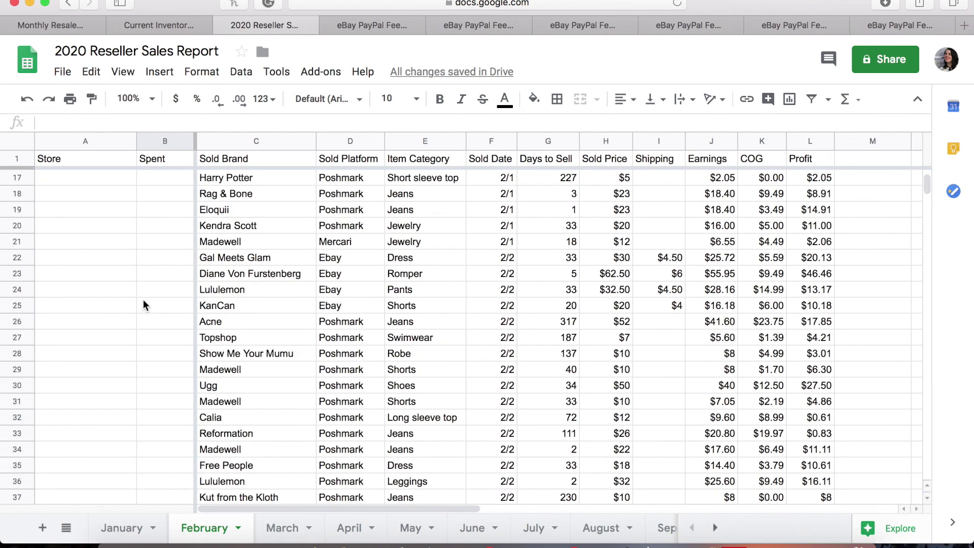
{"action": "scroll", "coordinate": [143, 304], "scroll_direction": "up", "scroll_amount": 5}
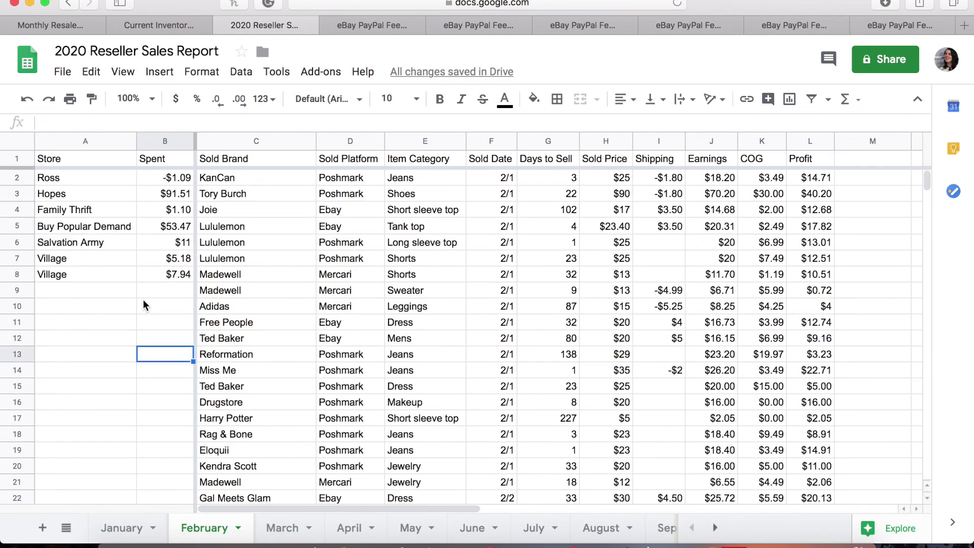
{"action": "left_click", "coordinate": [181, 293]}
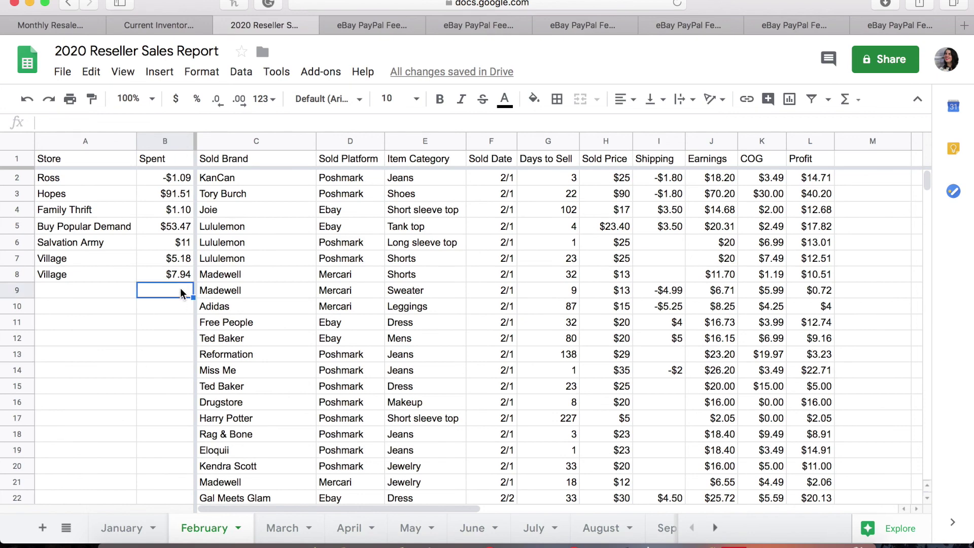